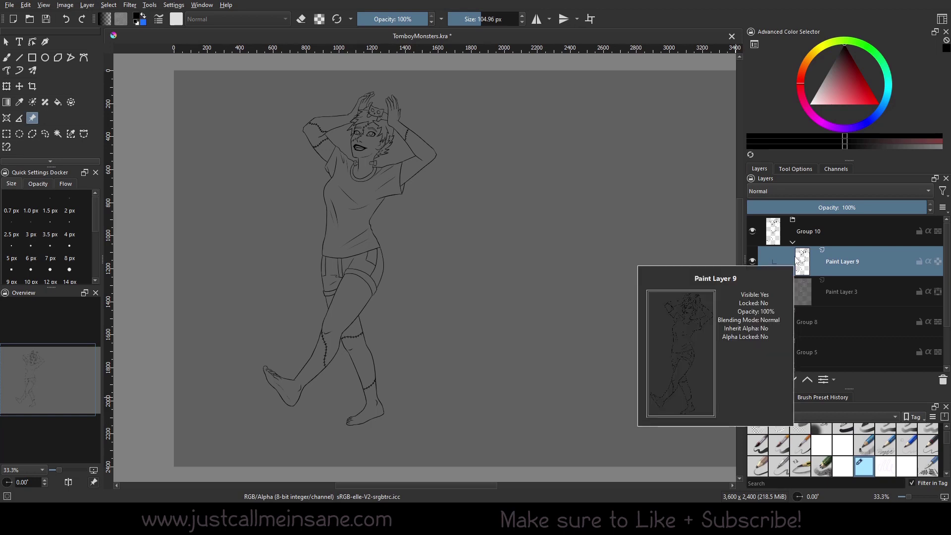
Add a Local Selection mask to Paint Layer 9 and make the new Selection 1 mask active
right_click(845, 263)
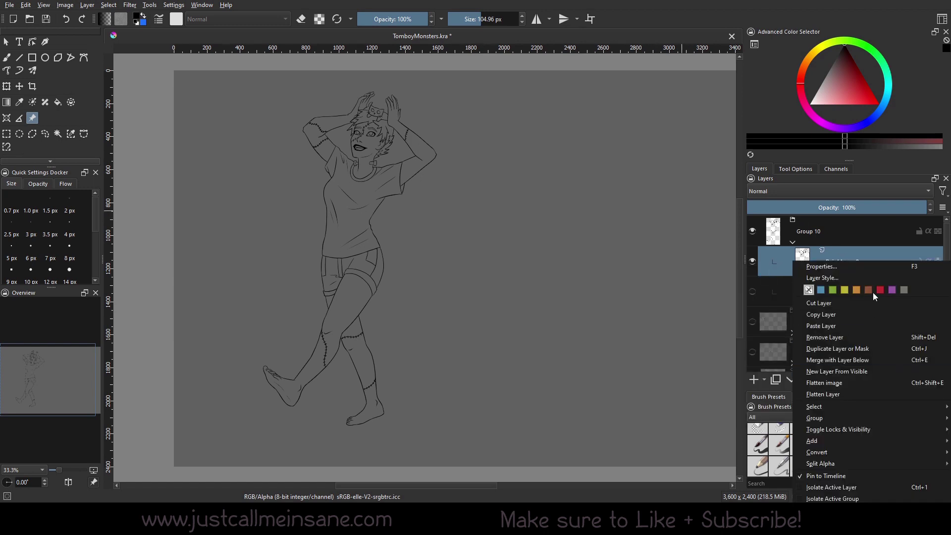
mouse_move(834, 440)
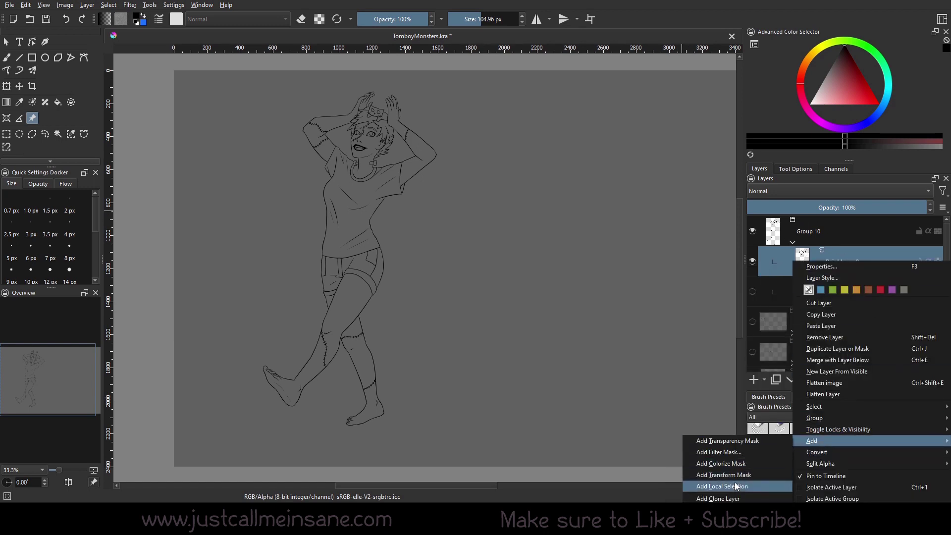
click(736, 486)
click(861, 300)
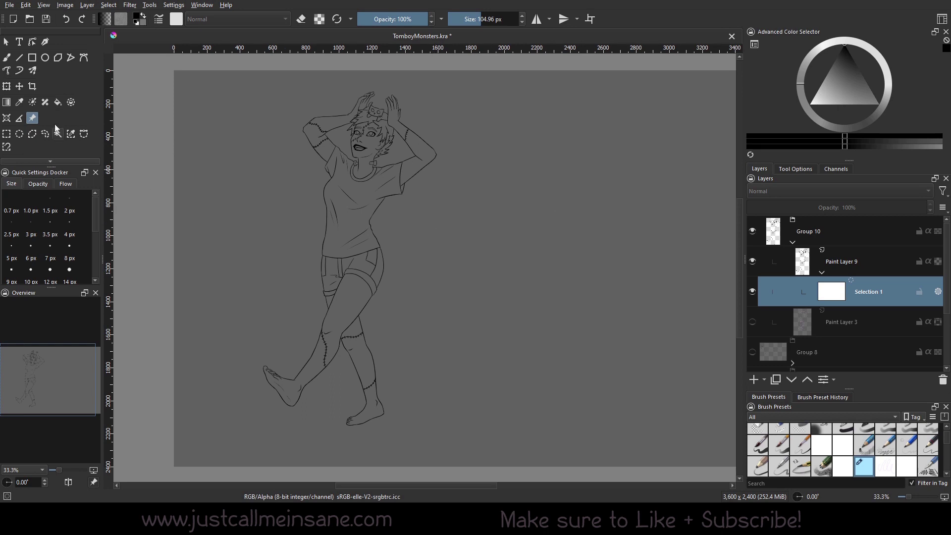
With the Freehand Brush at about 103 px, paint the shirt into Selection 1, then return to Paint Layer 9
click(6, 58)
drag(294, 252, 297, 245)
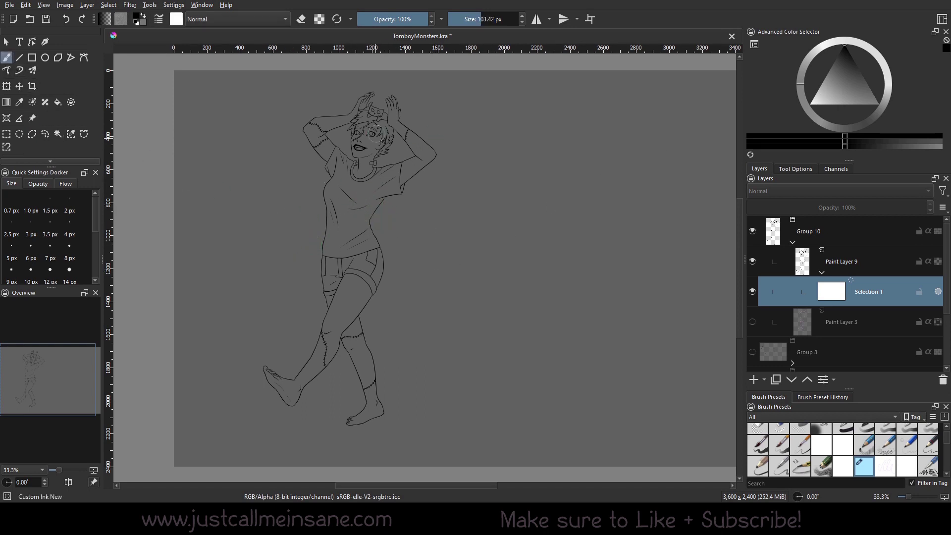
mouse_move(379, 194)
mouse_down()
mouse_move(366, 219)
mouse_move(392, 183)
mouse_move(400, 191)
mouse_move(400, 165)
mouse_move(380, 171)
mouse_move(379, 190)
mouse_move(389, 176)
mouse_move(387, 168)
mouse_move(373, 194)
mouse_move(379, 169)
mouse_move(356, 180)
mouse_move(337, 151)
mouse_move(341, 233)
mouse_move(335, 179)
mouse_move(329, 253)
mouse_move(366, 248)
mouse_move(349, 191)
mouse_move(335, 252)
mouse_move(367, 233)
mouse_move(369, 221)
mouse_move(377, 246)
mouse_move(327, 251)
mouse_move(331, 207)
mouse_up()
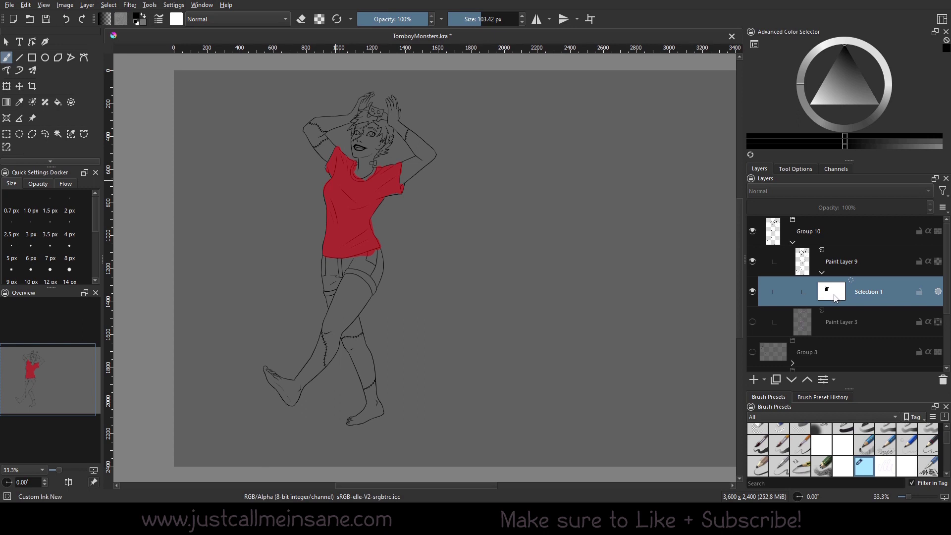
click(846, 267)
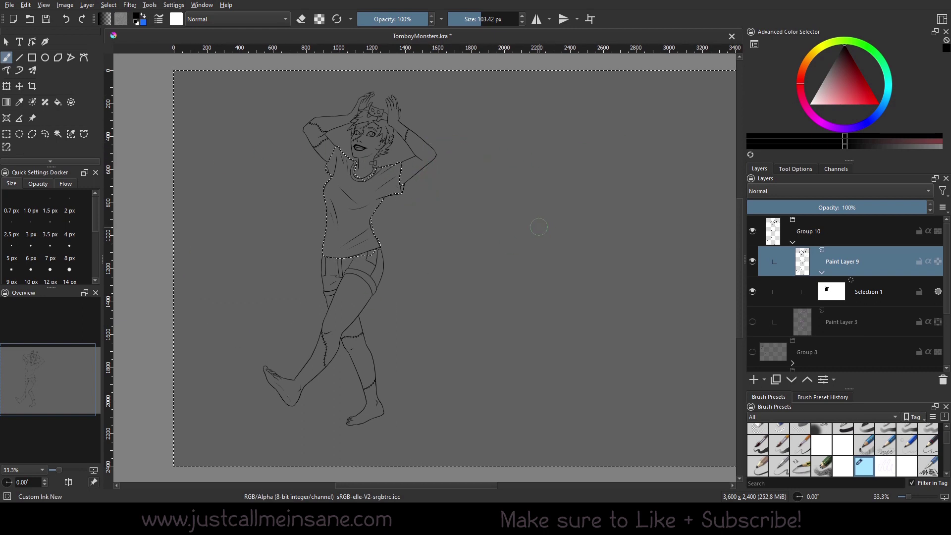
Choose cyan as the painting colour and undo the trial strokes on the figure
click(887, 92)
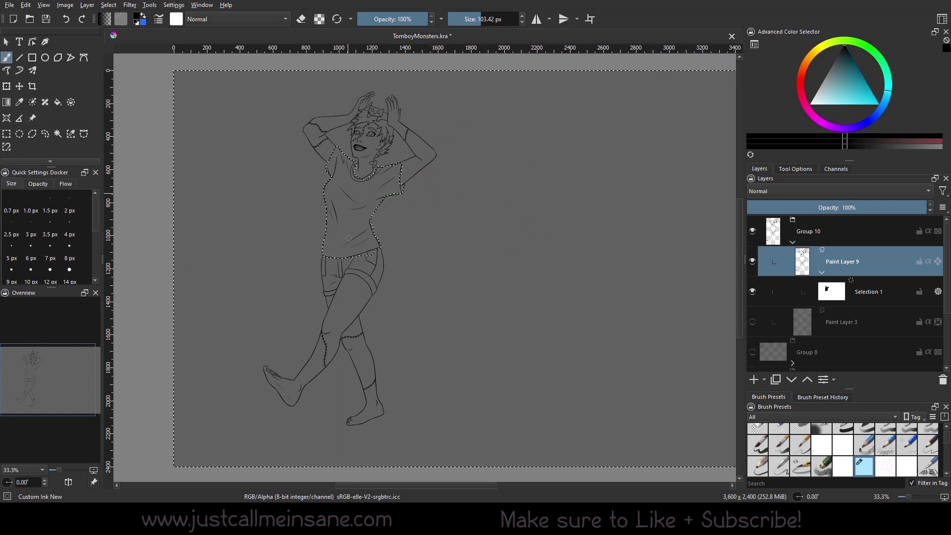
drag(378, 237, 416, 262)
drag(429, 173, 437, 218)
key(ctrl+z)
key(ctrl+z)
key(ctrl+z)
Try a teal shade with test strokes on the shirt and shorts, then delete the scribbles
drag(837, 84, 863, 92)
drag(357, 257, 366, 268)
mouse_move(415, 196)
mouse_down()
mouse_move(454, 251)
mouse_move(377, 253)
mouse_move(398, 151)
mouse_move(430, 149)
mouse_up()
drag(347, 293, 411, 99)
mouse_move(310, 292)
mouse_down()
mouse_move(376, 115)
mouse_move(354, 99)
mouse_move(259, 349)
mouse_up()
key(Delete)
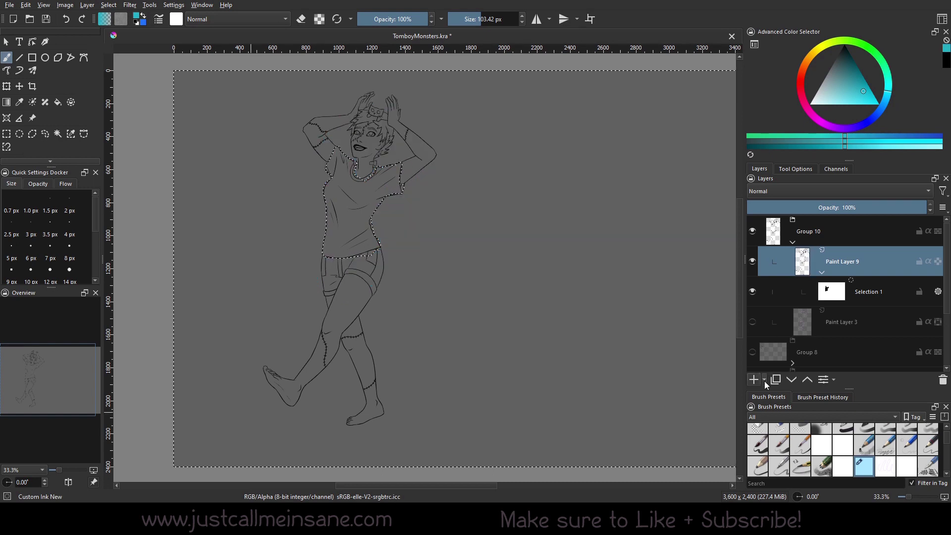
Add Paint Layer 11, move the Selection 1 mask under it, and discard a trial cyan stroke
click(754, 380)
mouse_move(830, 281)
mouse_down()
mouse_move(808, 378)
mouse_move(827, 324)
mouse_up()
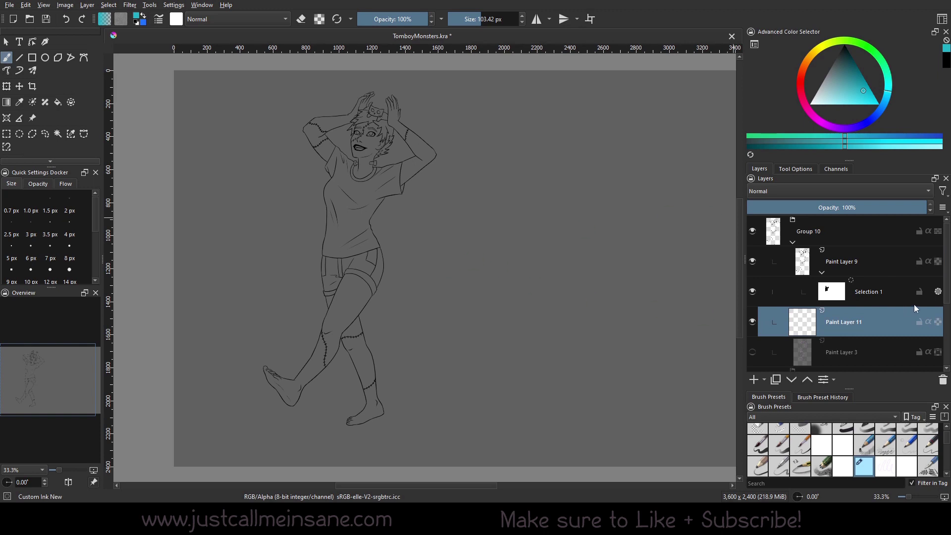
drag(826, 289, 835, 324)
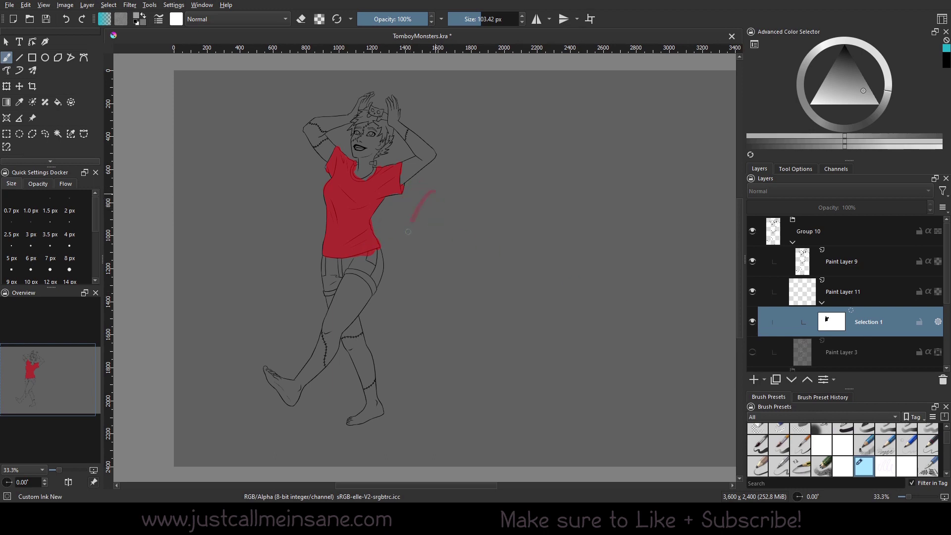
click(852, 293)
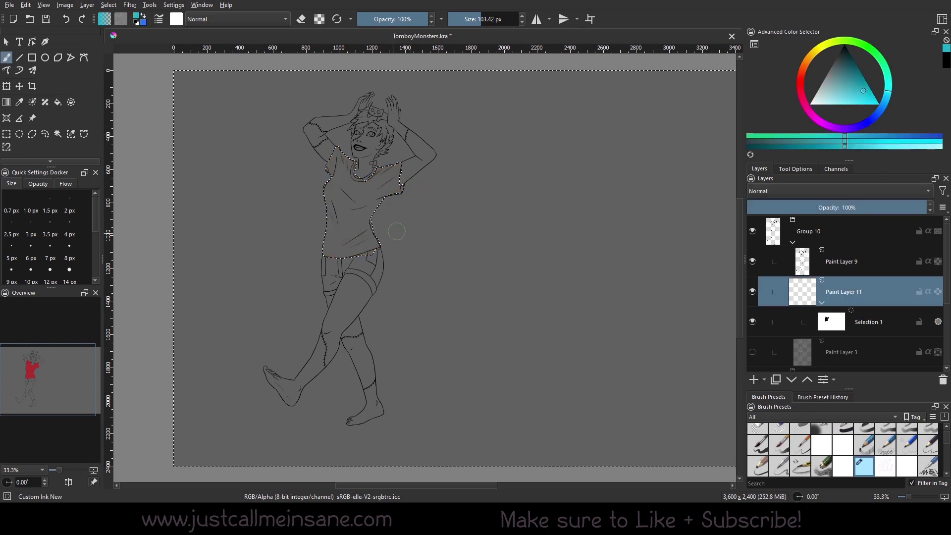
mouse_move(404, 225)
mouse_down()
mouse_move(407, 202)
mouse_move(382, 244)
mouse_move(409, 157)
mouse_move(425, 147)
mouse_move(386, 205)
mouse_move(398, 141)
mouse_move(361, 175)
mouse_move(306, 175)
mouse_move(321, 183)
mouse_move(305, 282)
mouse_move(381, 223)
mouse_move(394, 255)
mouse_move(367, 319)
mouse_move(336, 228)
mouse_move(368, 285)
mouse_up()
key(Page_Down)
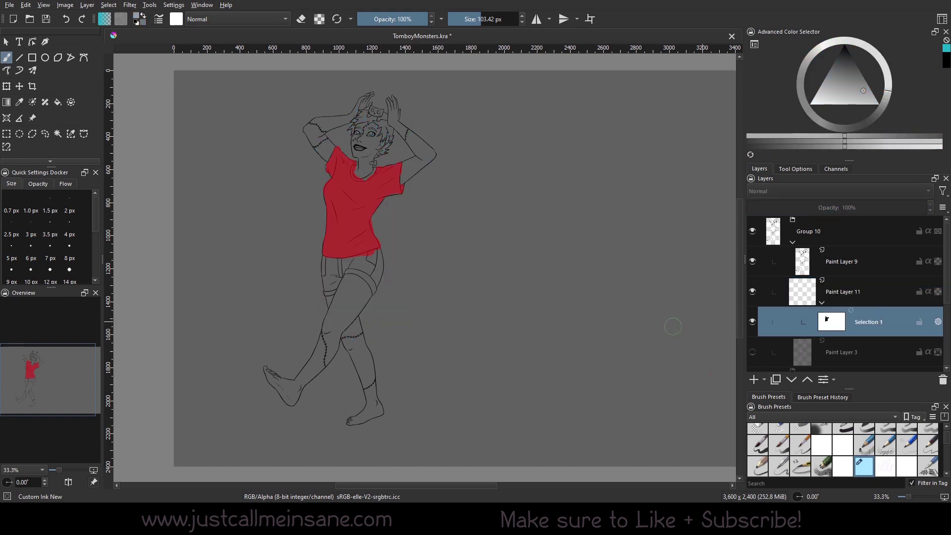
Select the whole canvas, invert the shirt selection, and make Paint Layer 11 active
click(130, 5)
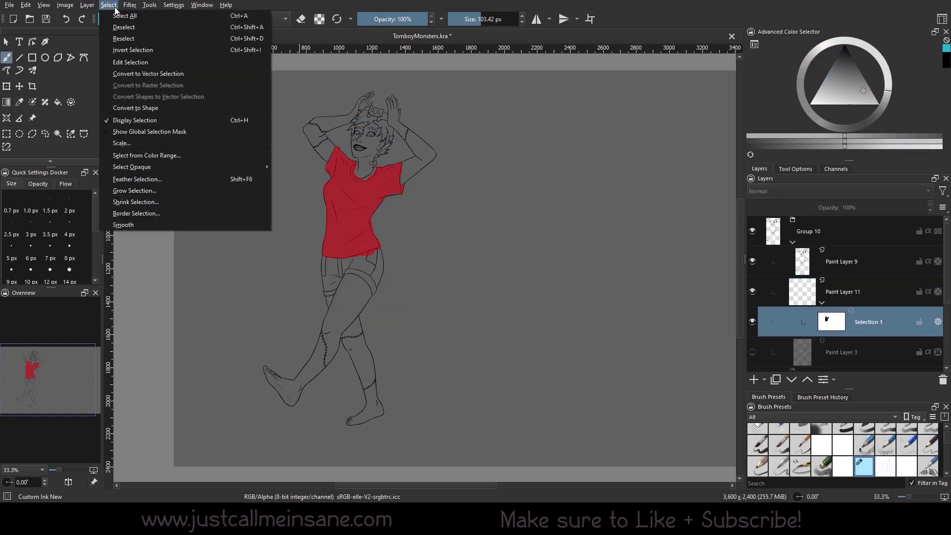
click(120, 20)
click(108, 5)
click(138, 57)
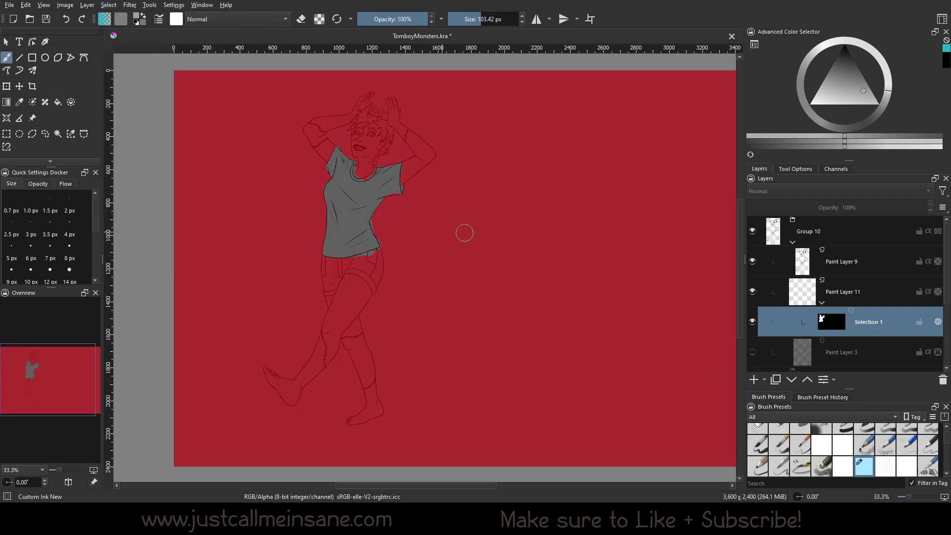
click(854, 281)
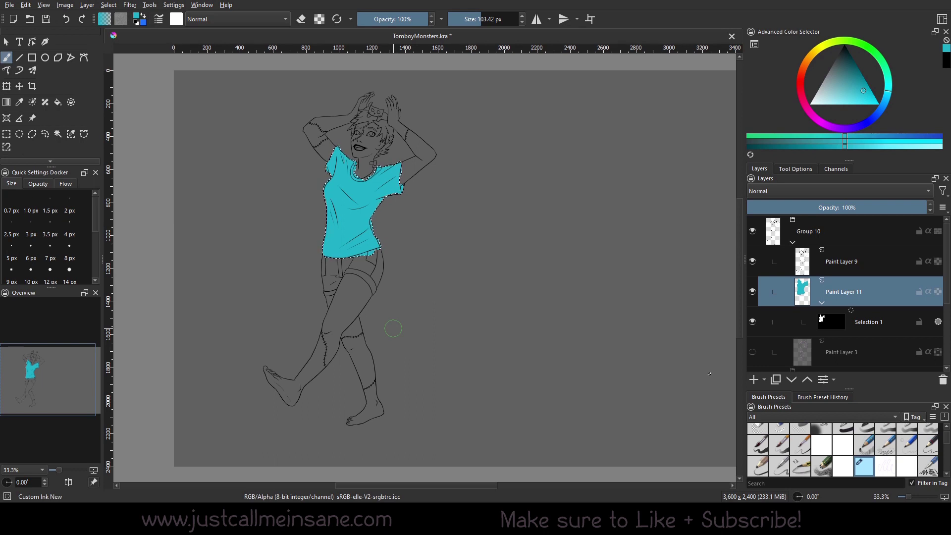
Add a second local selection mask, Selection 2, to Paint Layer 11 and select it
right_click(860, 290)
mouse_move(818, 219)
click(746, 262)
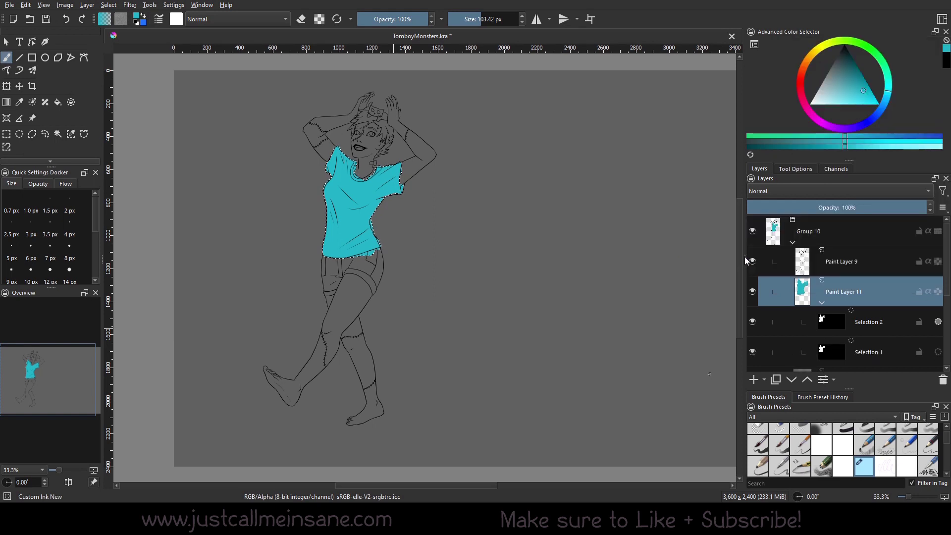
click(841, 318)
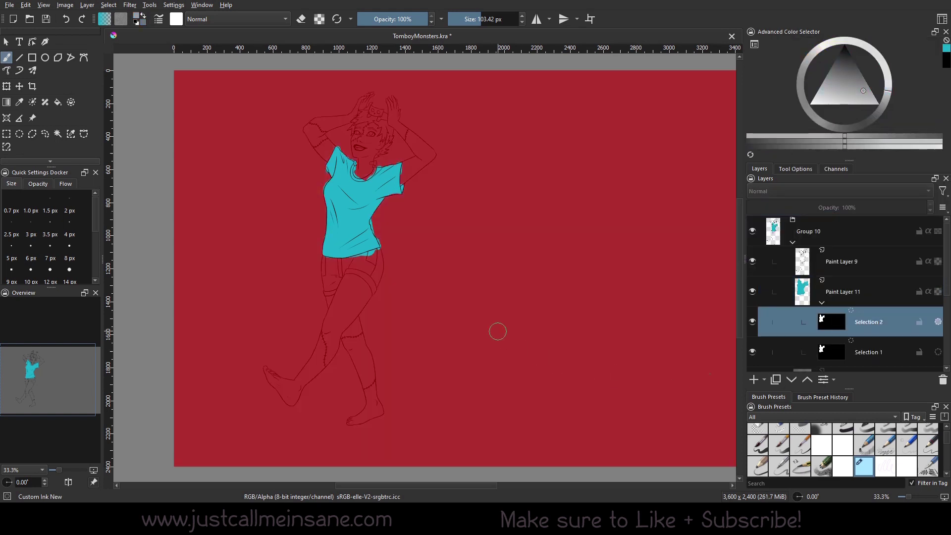
Clear Selection 2 and turn off the Selection 1 mask
click(109, 5)
click(130, 22)
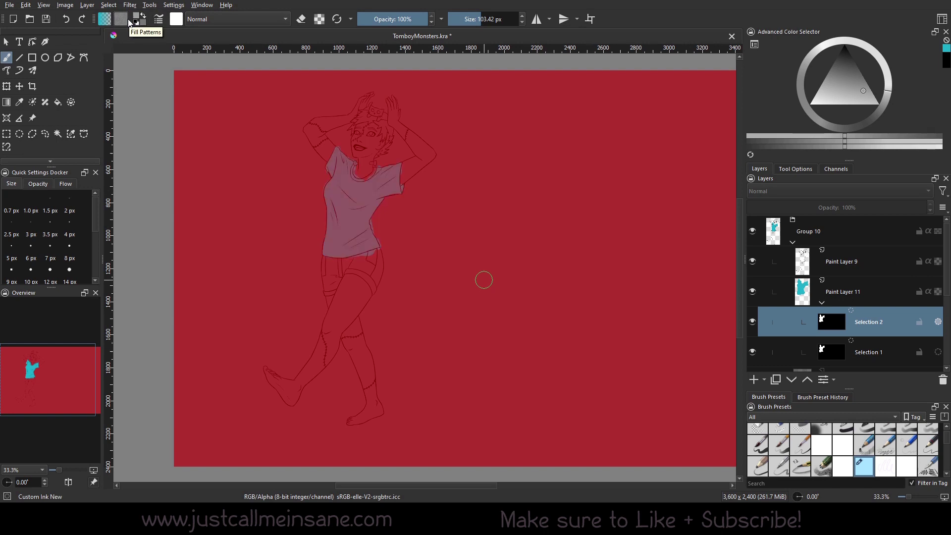
click(752, 352)
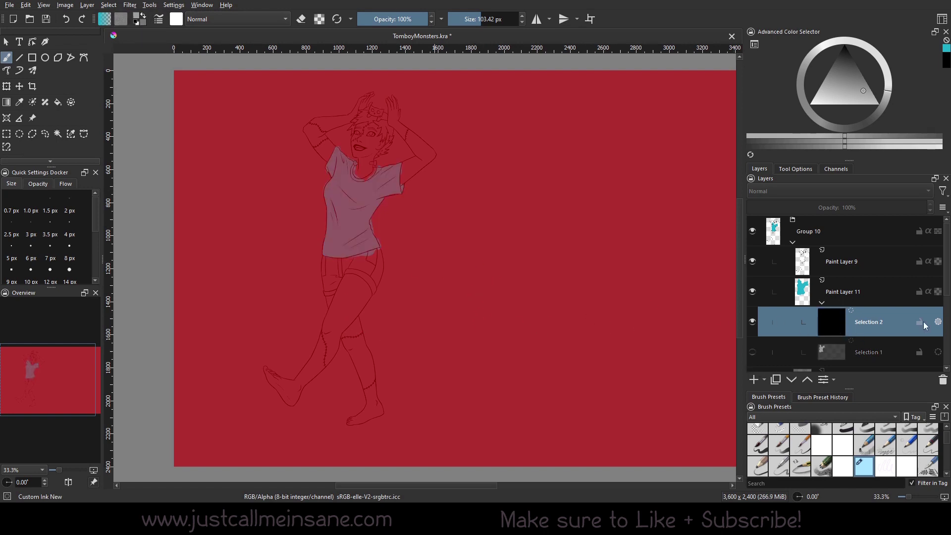
drag(439, 279, 403, 292)
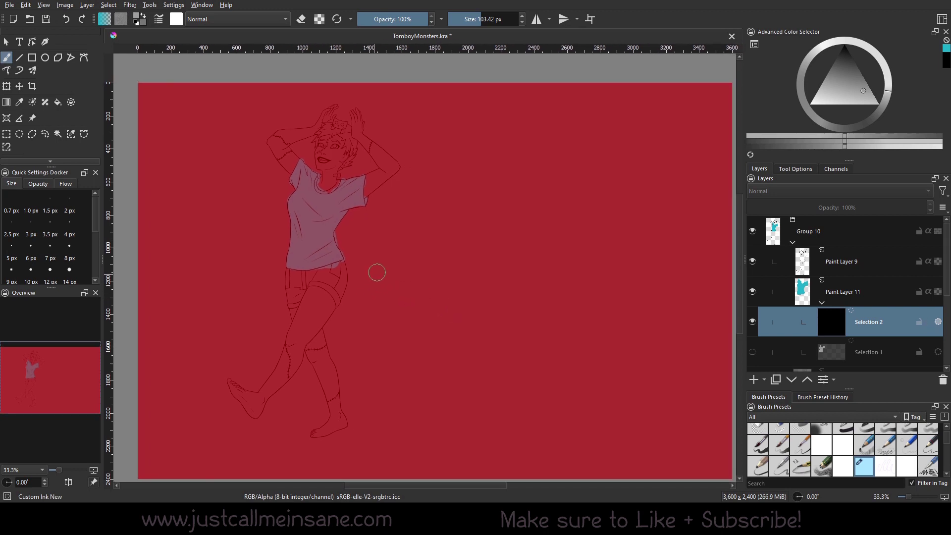
Switch the colour to white and paint the shorts and the raised hand into Selection 2
right_click(419, 324)
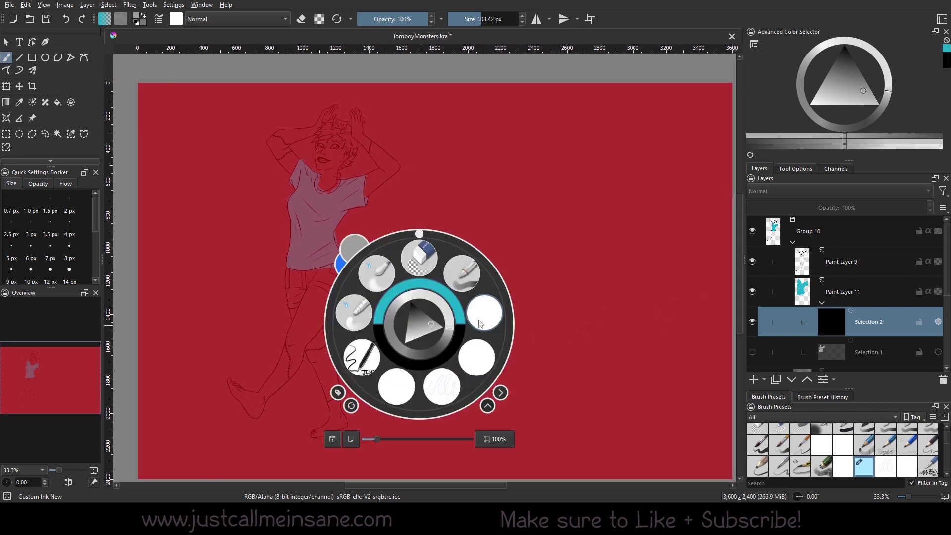
click(484, 355)
key(x)
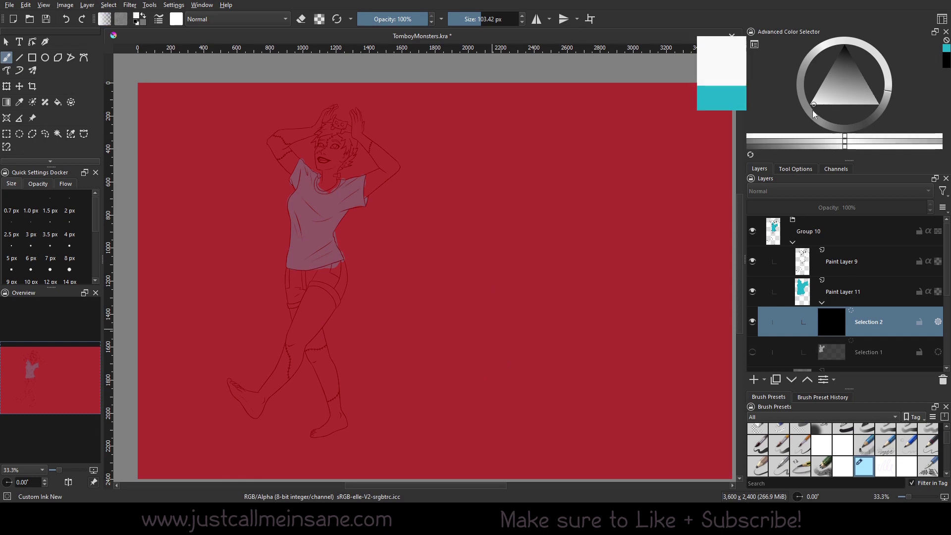
drag(338, 199, 328, 227)
mouse_move(324, 269)
mouse_down()
mouse_move(337, 301)
mouse_move(341, 266)
mouse_move(331, 280)
mouse_move(341, 274)
mouse_move(312, 274)
mouse_move(328, 266)
mouse_move(288, 271)
mouse_move(296, 289)
mouse_up()
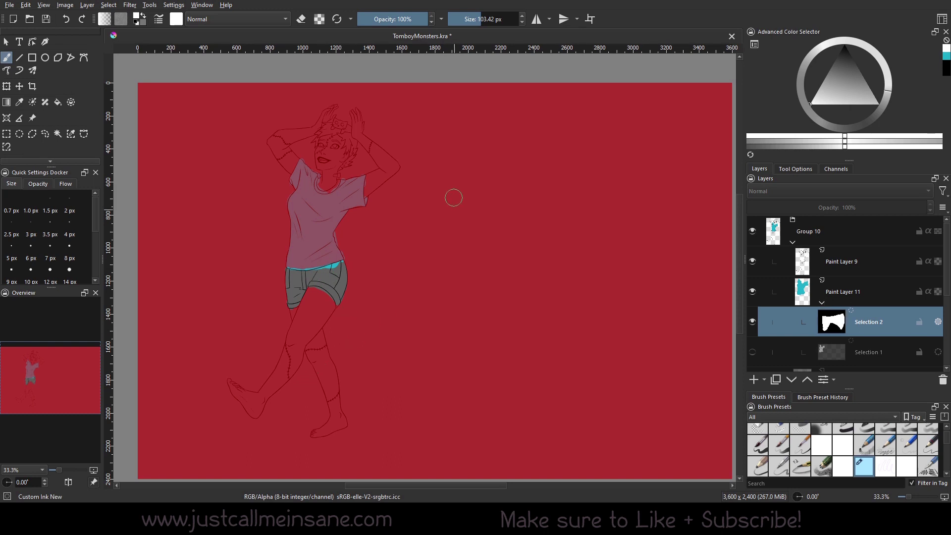
scroll(433, 248, up, 1)
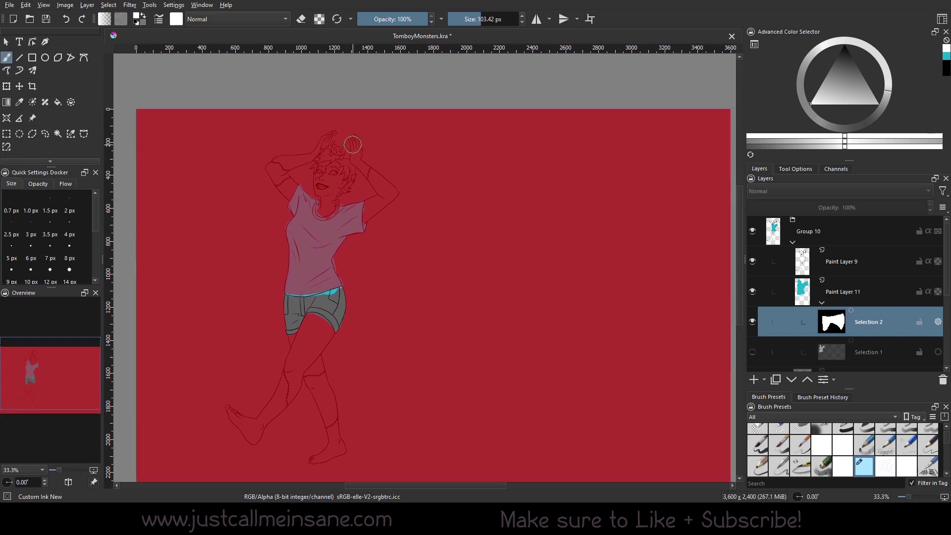
mouse_move(351, 138)
mouse_down()
mouse_move(364, 170)
mouse_move(360, 159)
mouse_up()
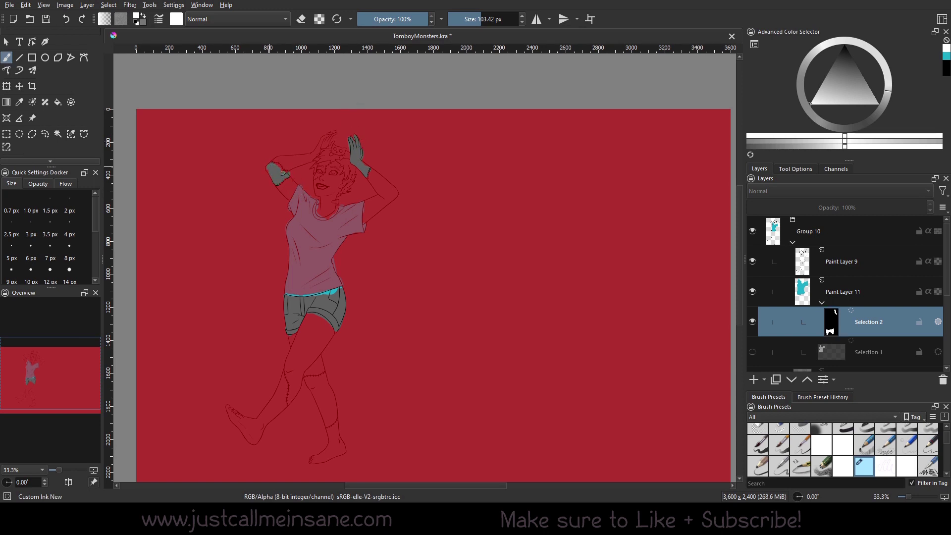
Pick bright green and paint both hands and the shorts on Paint Layer 11
click(839, 291)
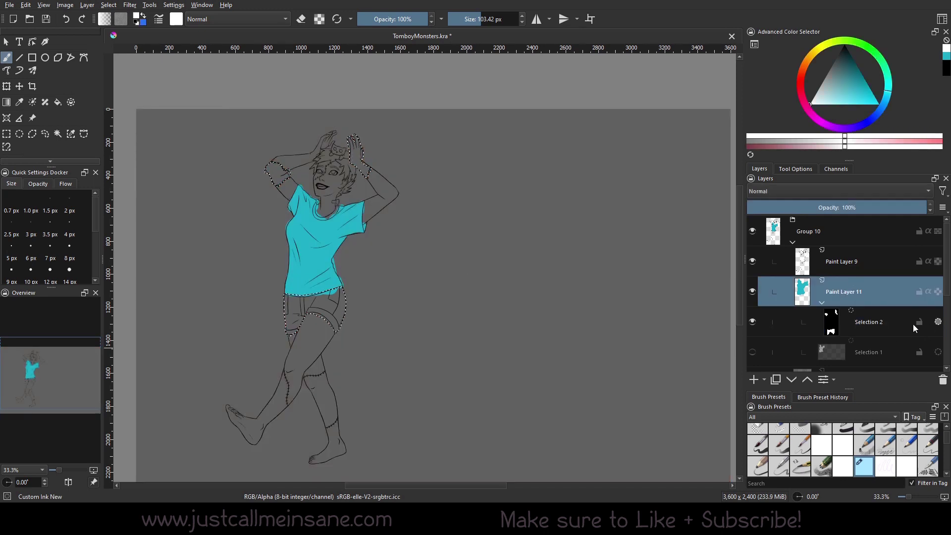
drag(804, 76, 852, 80)
click(848, 85)
mouse_move(367, 158)
mouse_down()
mouse_move(355, 141)
mouse_move(366, 164)
mouse_move(363, 136)
mouse_move(354, 151)
mouse_up()
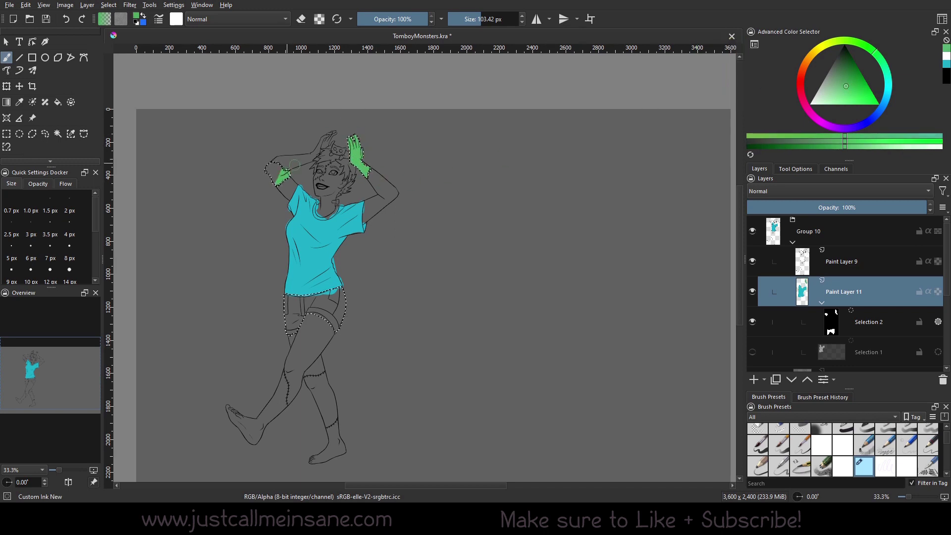
drag(270, 167, 282, 178)
mouse_move(289, 300)
mouse_down()
mouse_move(294, 330)
mouse_move(339, 322)
mouse_up()
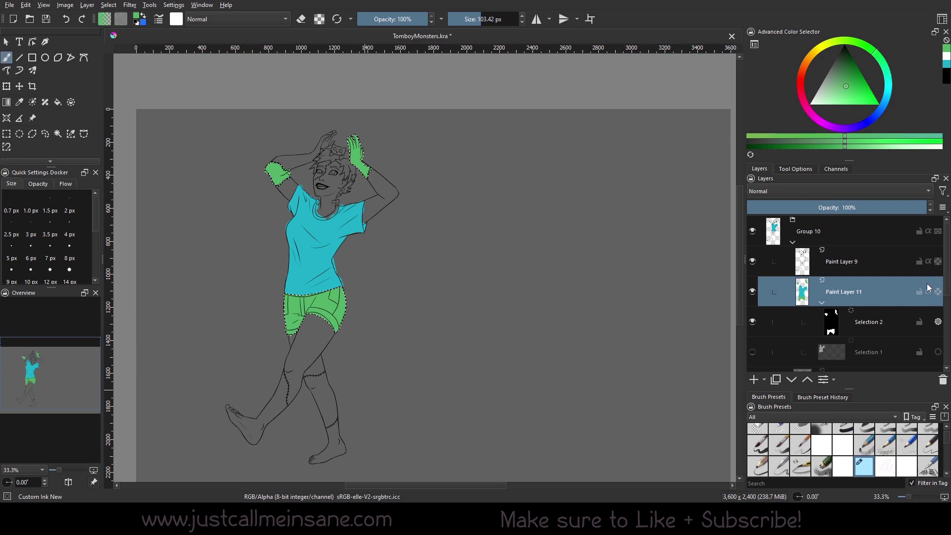
Activate and show the shirt mask Selection 1, inspect it, and return to Paint Layer 11
click(938, 352)
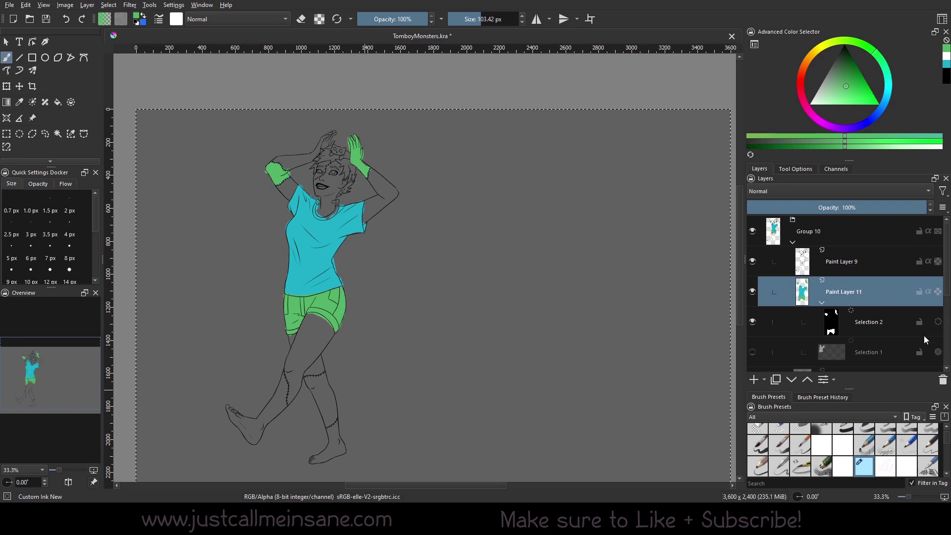
scroll(947, 280, down, 1)
click(752, 311)
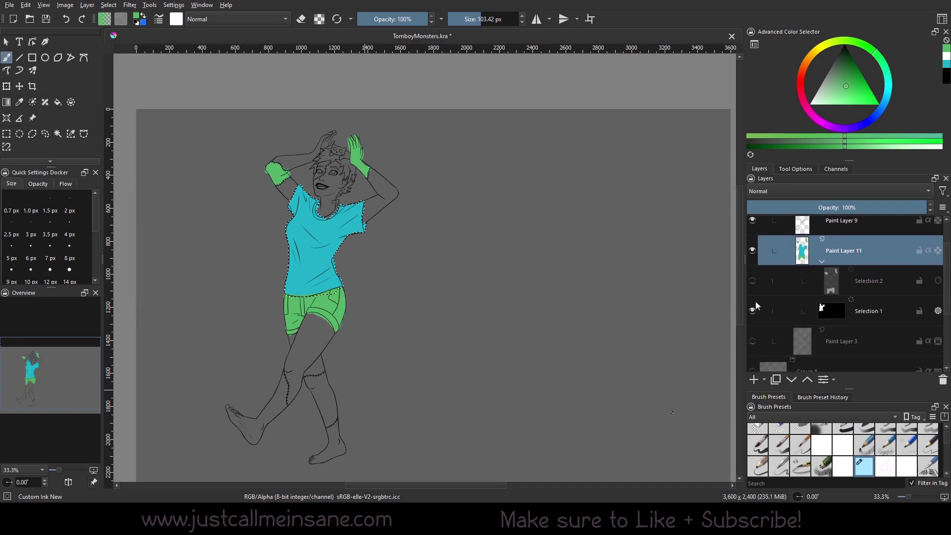
click(759, 321)
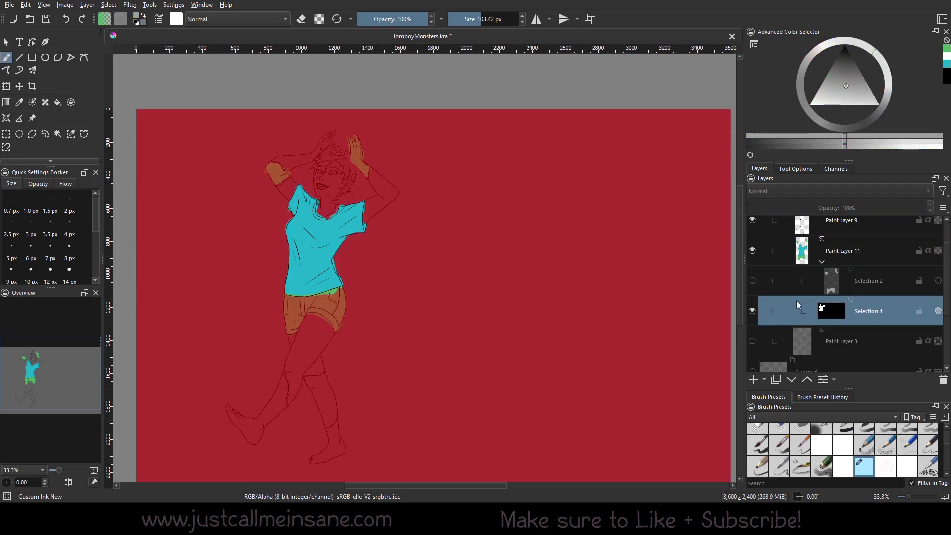
click(872, 251)
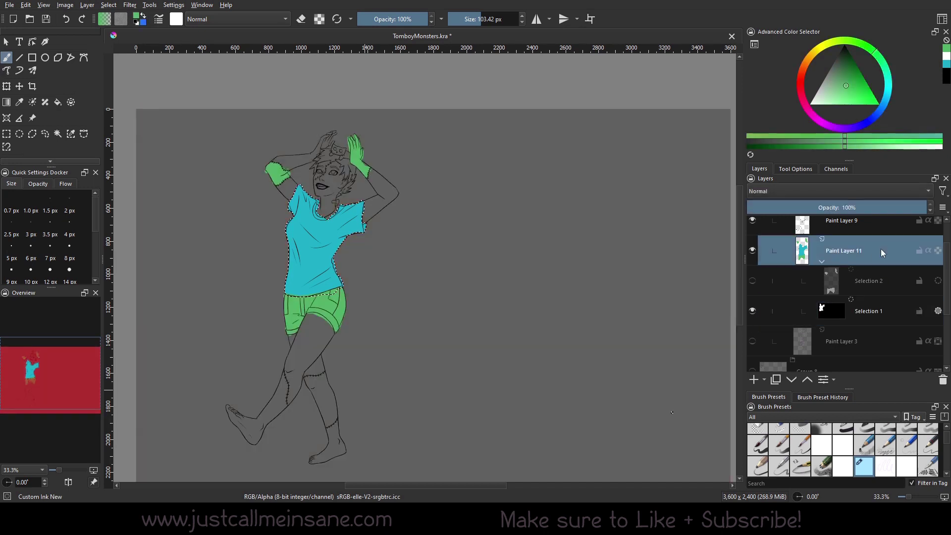
Toggle the active selection between Selection 1 and Selection 2, then hide both masks
click(938, 311)
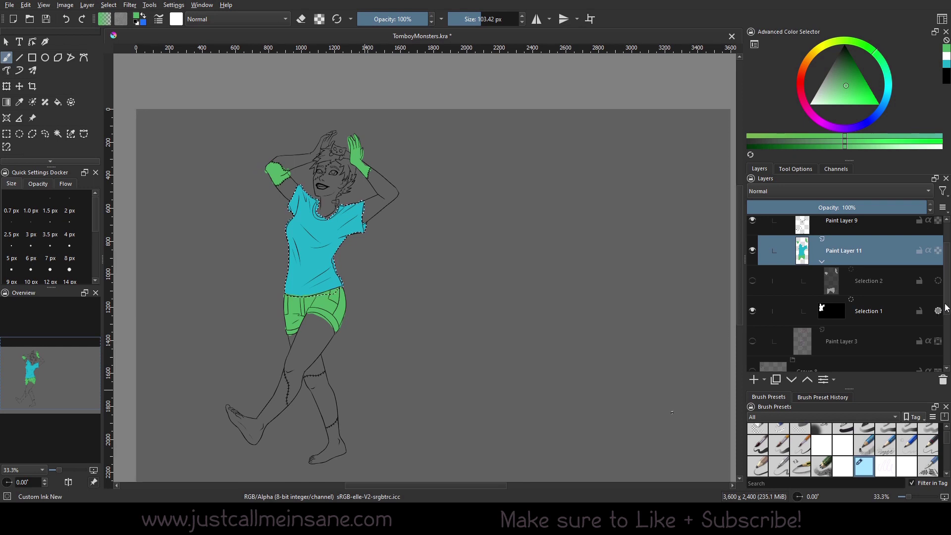
click(938, 281)
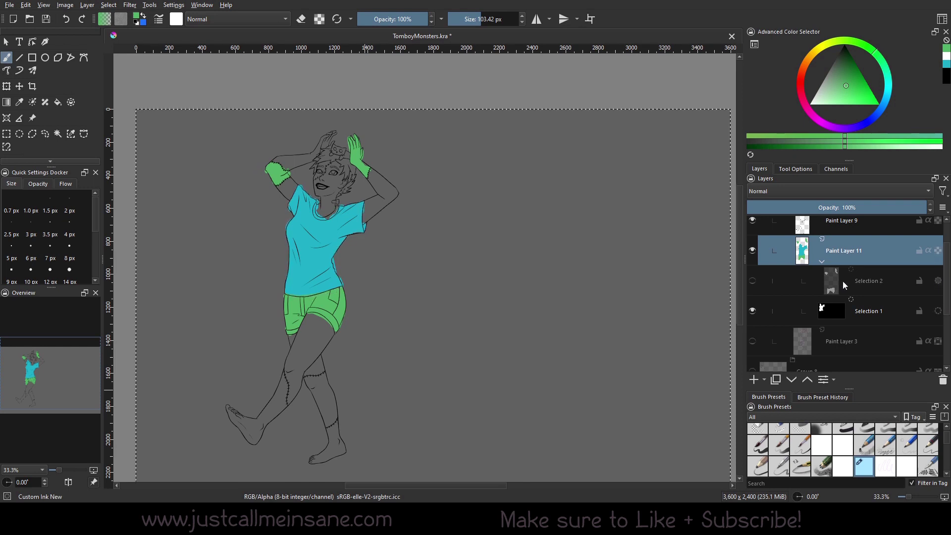
click(753, 281)
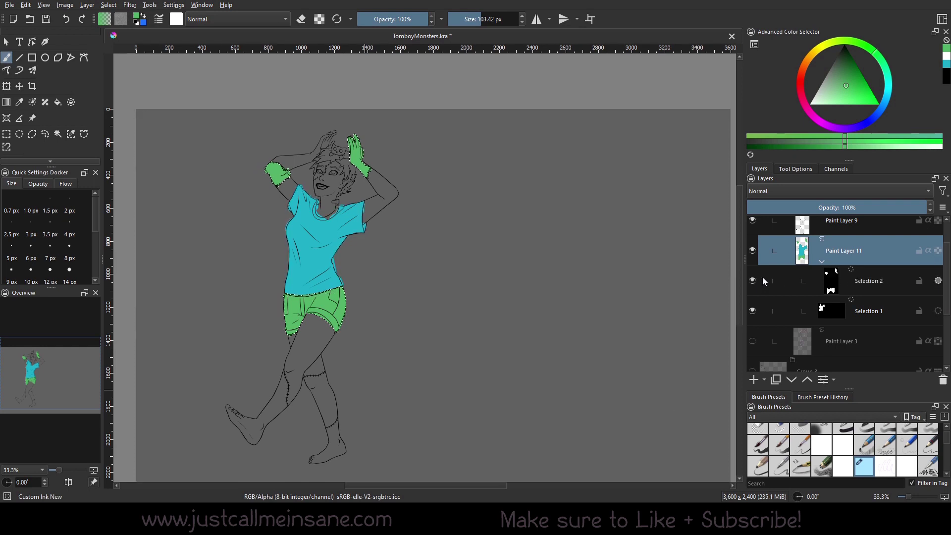
click(883, 312)
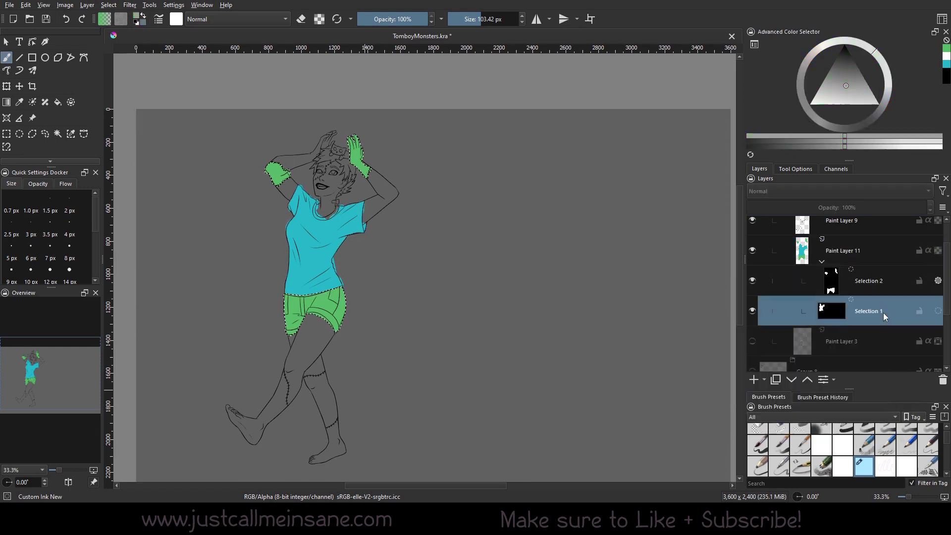
click(938, 311)
click(938, 281)
click(871, 255)
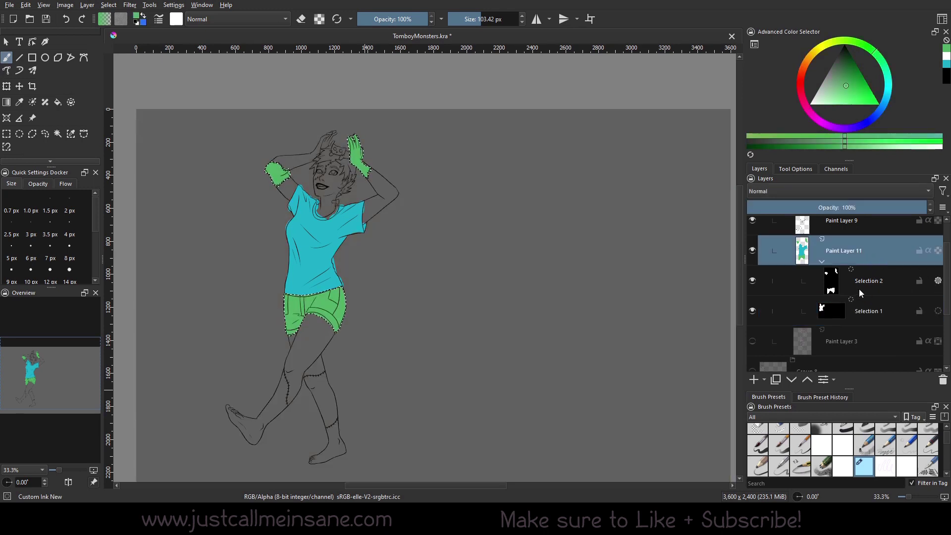
click(754, 281)
click(753, 307)
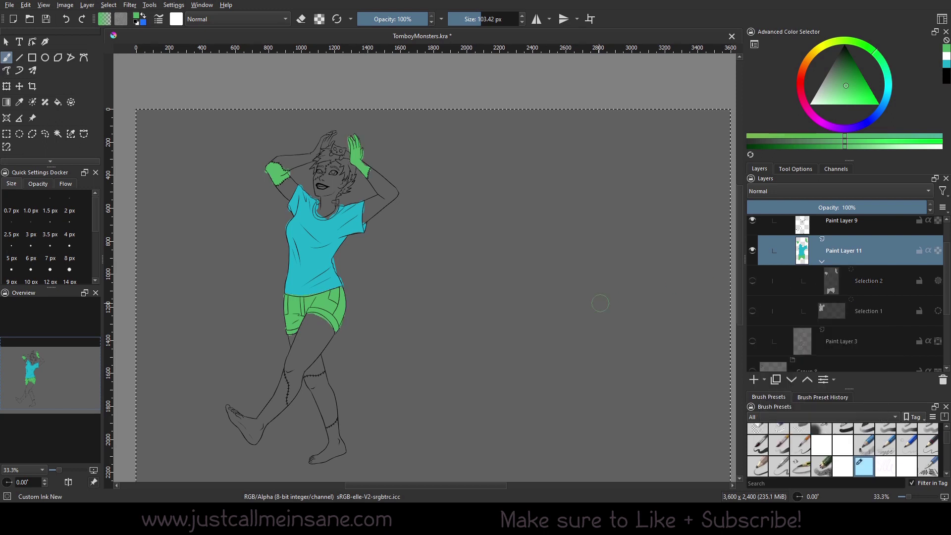
Deselect everything and pan the canvas so the girl's figure is centred
click(108, 5)
click(124, 28)
drag(467, 311, 451, 273)
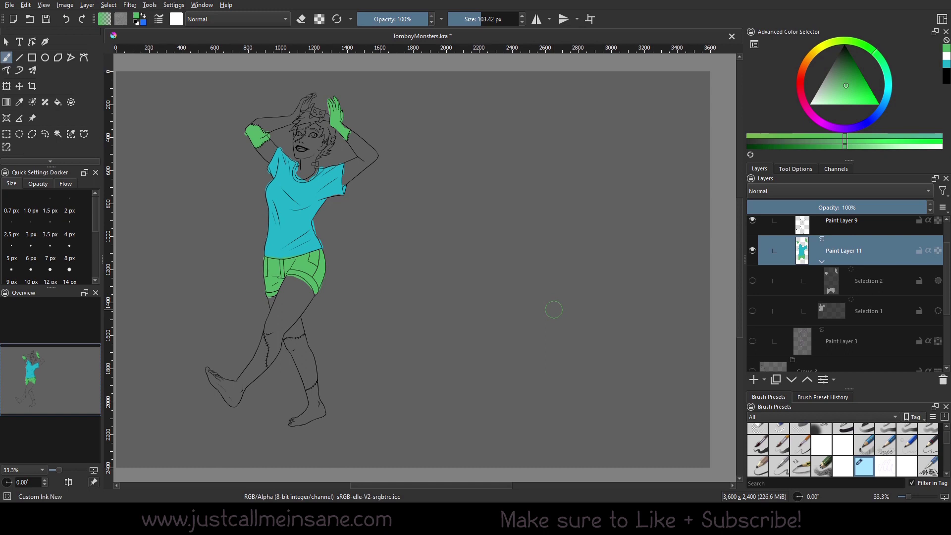
drag(439, 362, 465, 404)
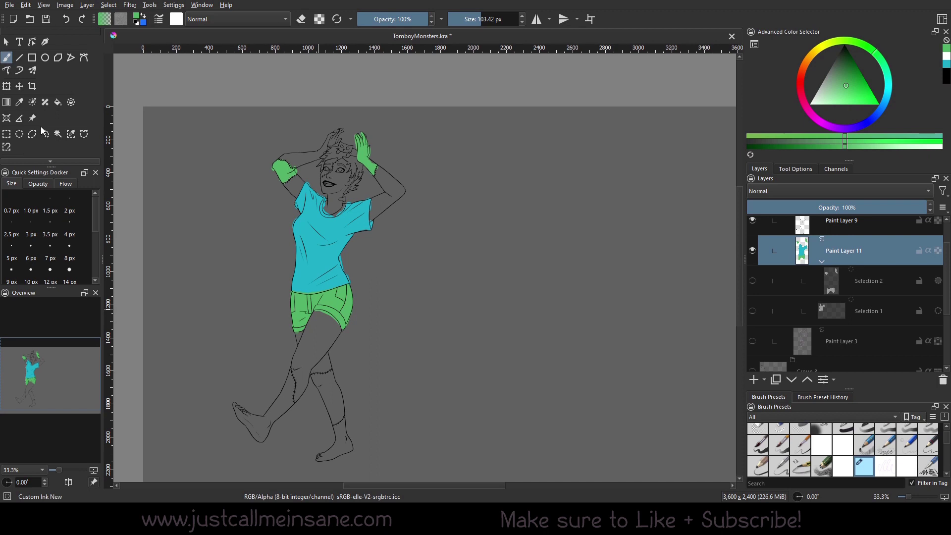
Make the hands-and-shorts Selection 2 active on Paint Layer 11 and pick cyan as the paint colour
click(831, 280)
click(753, 281)
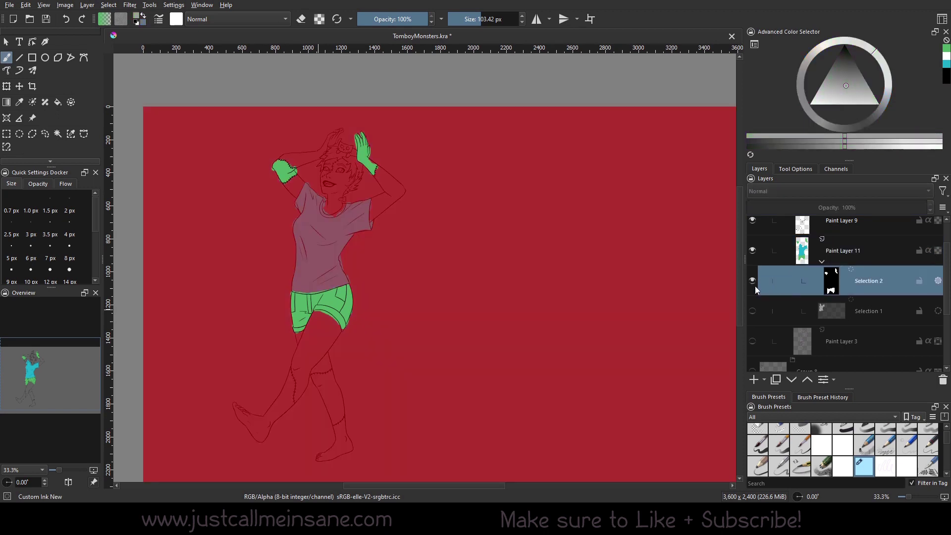
click(805, 254)
click(937, 310)
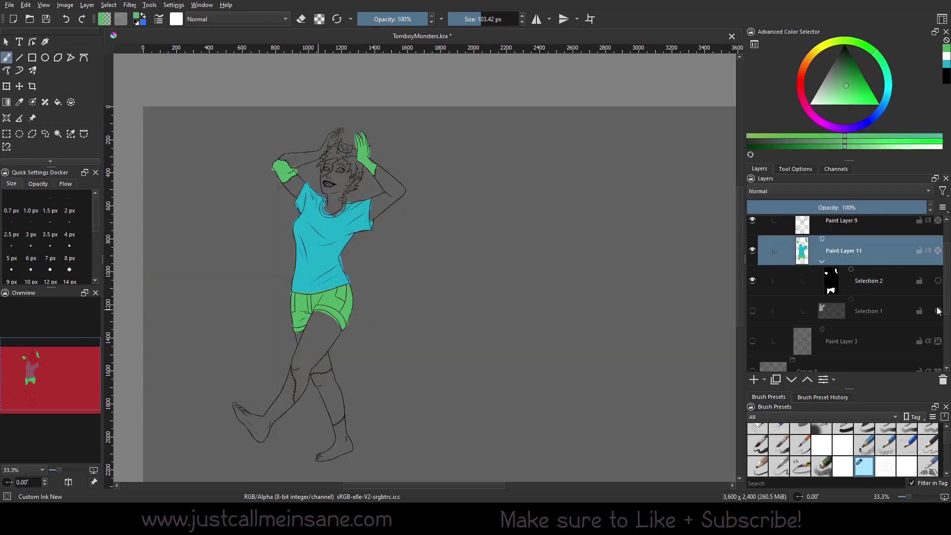
click(752, 311)
click(938, 280)
click(938, 311)
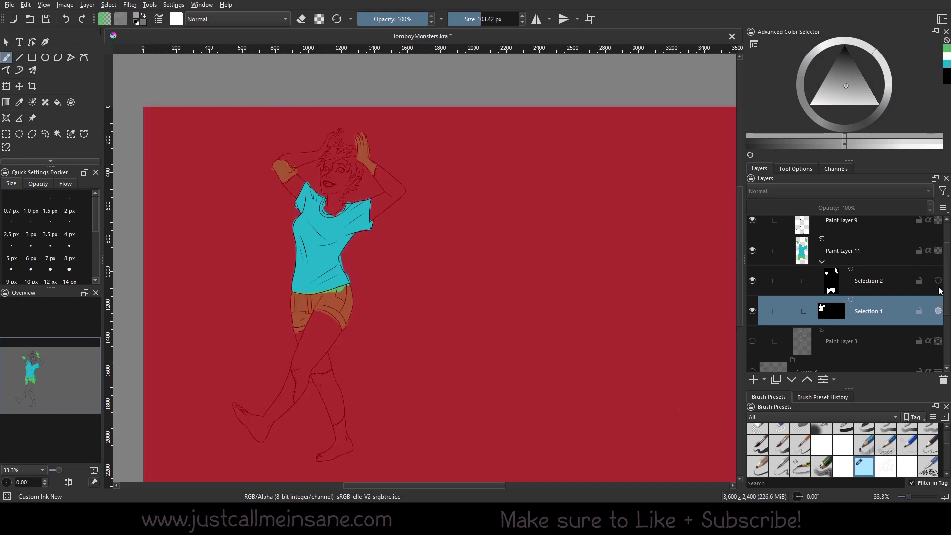
click(938, 280)
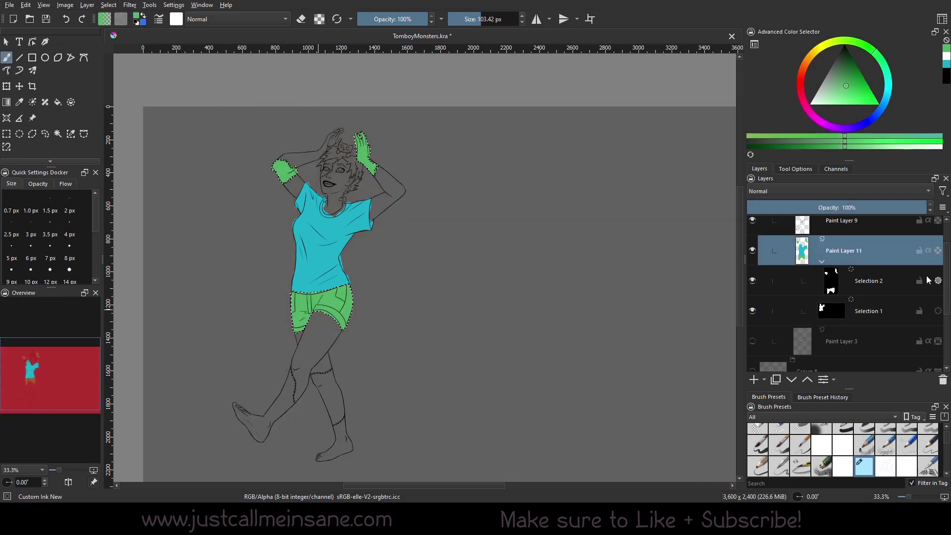
click(845, 103)
click(887, 97)
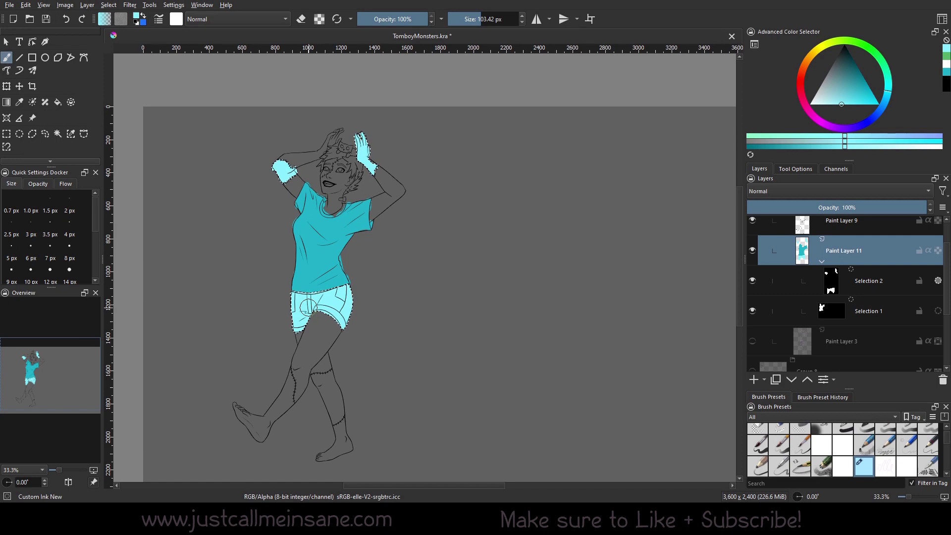
right_click(857, 248)
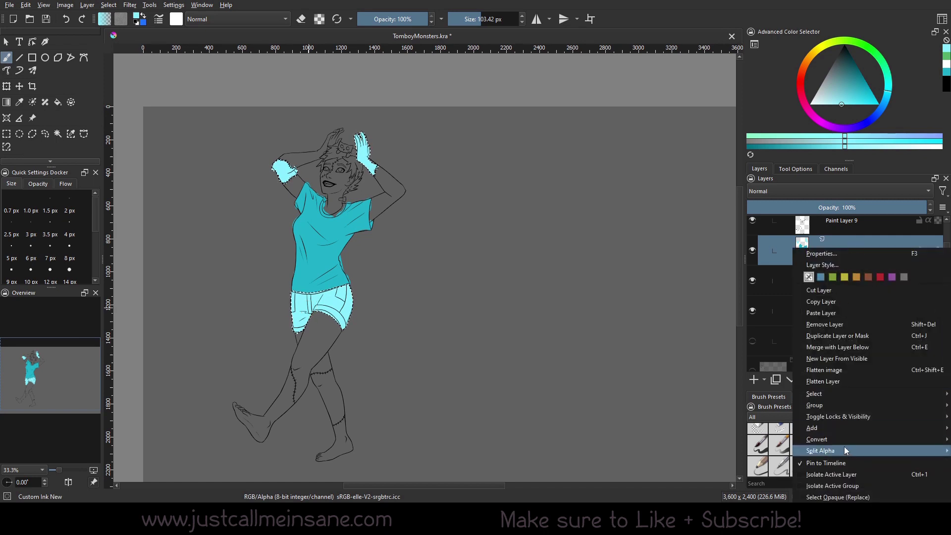
mouse_move(842, 427)
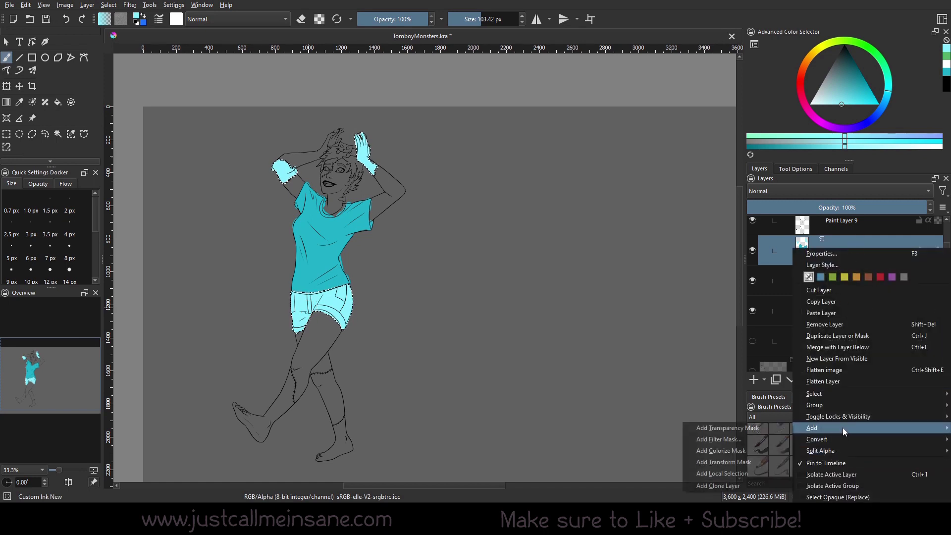
click(658, 123)
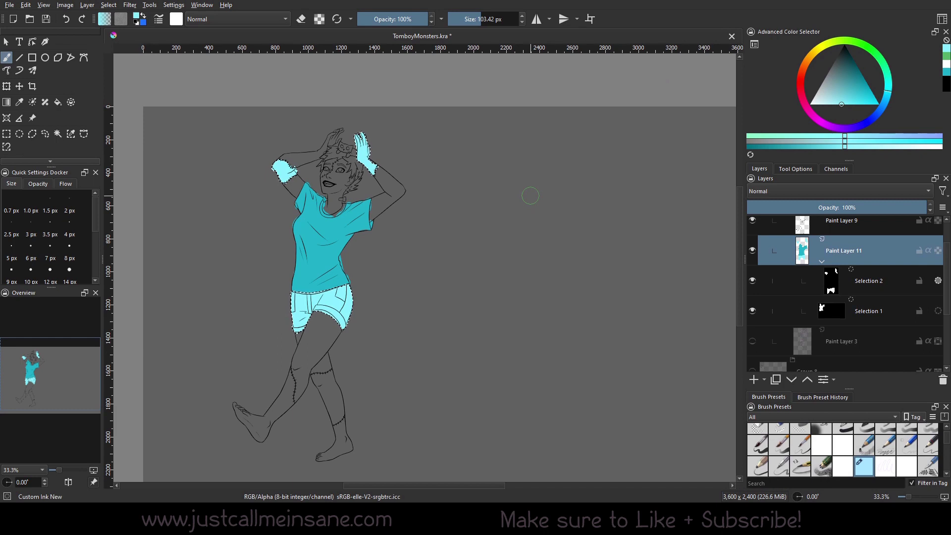